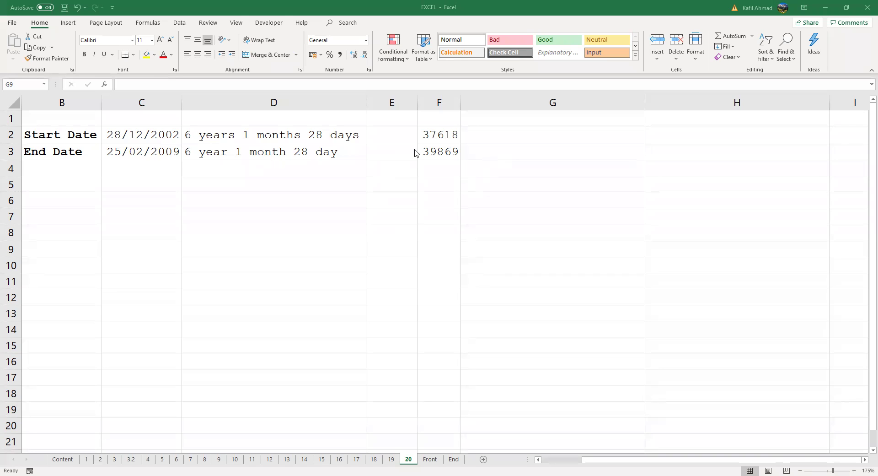
# Compare the serial numbers in F2:F3 with the start and end dates in column C.
pyautogui.click(450, 134)
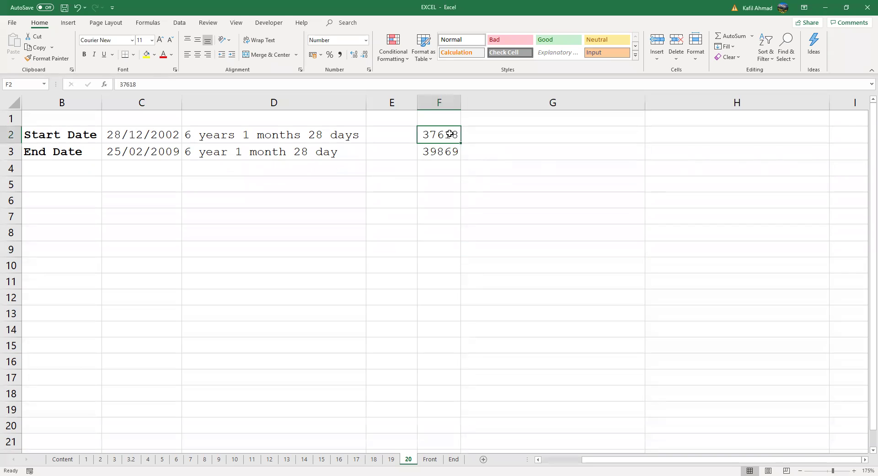
pyautogui.click(173, 137)
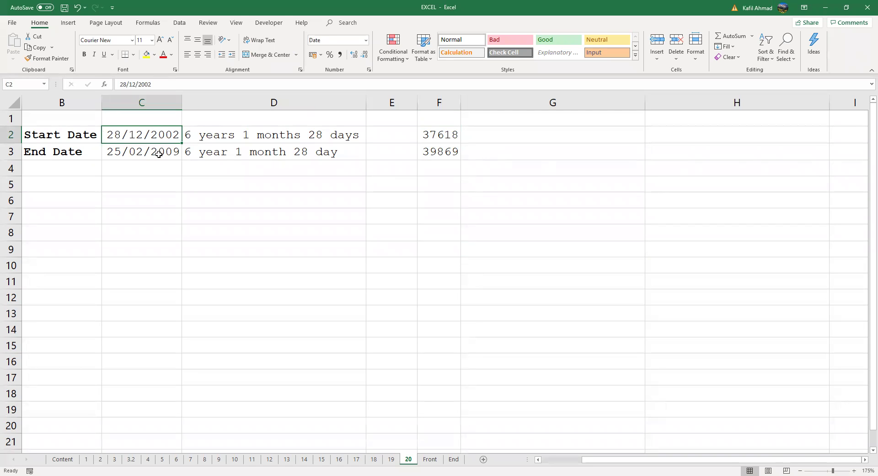
pyautogui.click(453, 134)
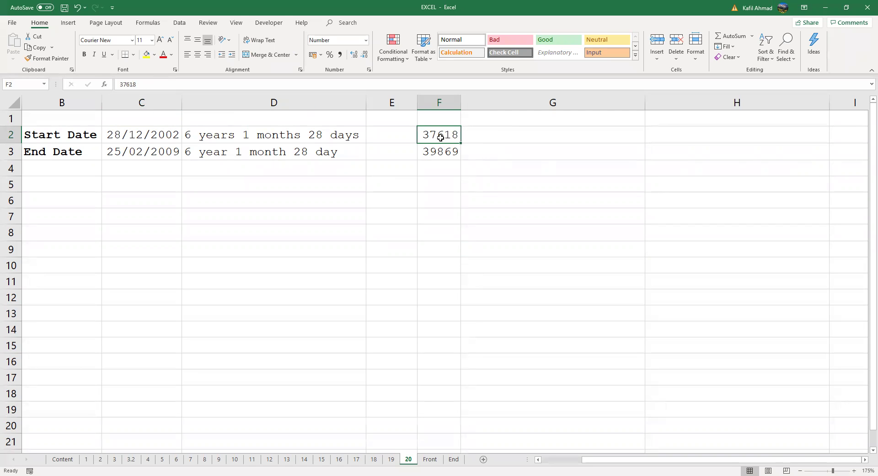
pyautogui.moveTo(439, 137); pyautogui.dragTo(440, 152)
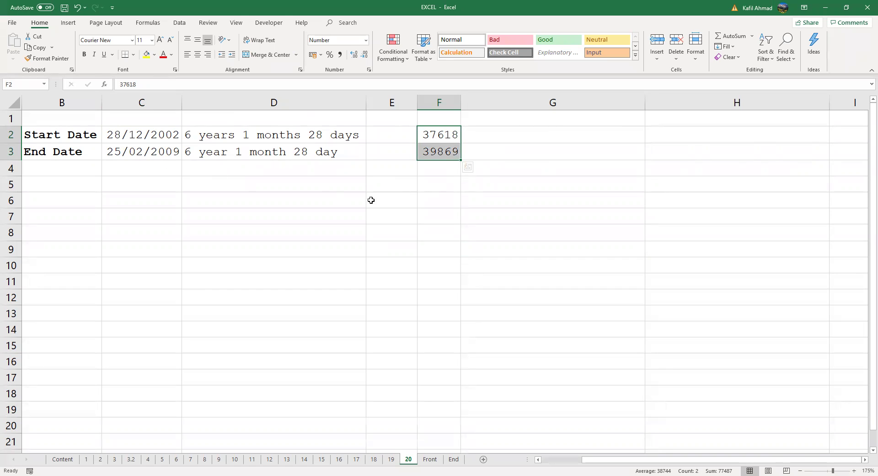
pyautogui.click(394, 181)
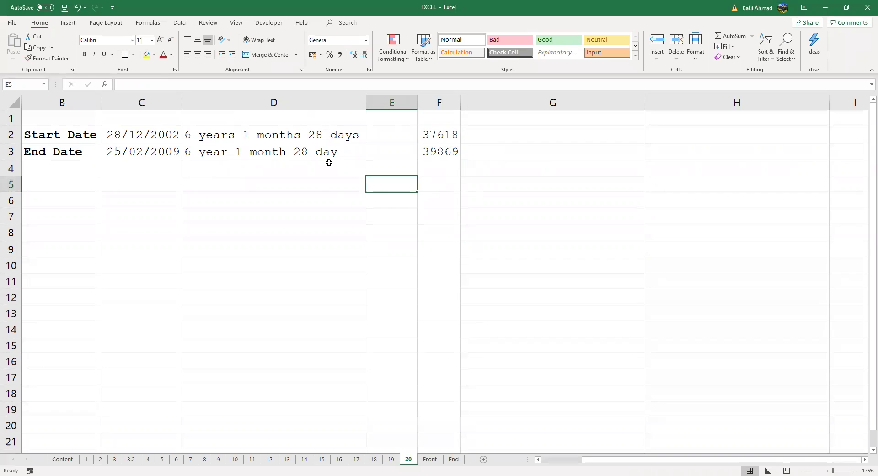
pyautogui.moveTo(444, 136); pyautogui.dragTo(444, 150)
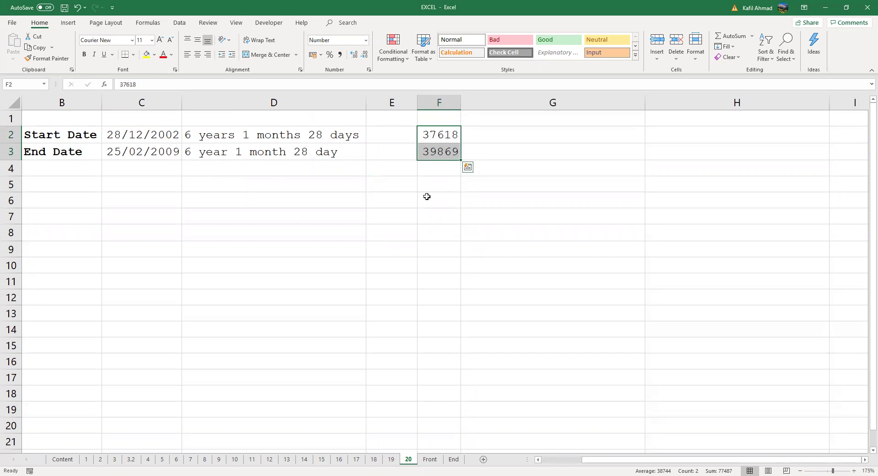
# Copy the dates in C2:C3, paste them normally at G2, and autofit the width of column G.
pyautogui.click(154, 134)
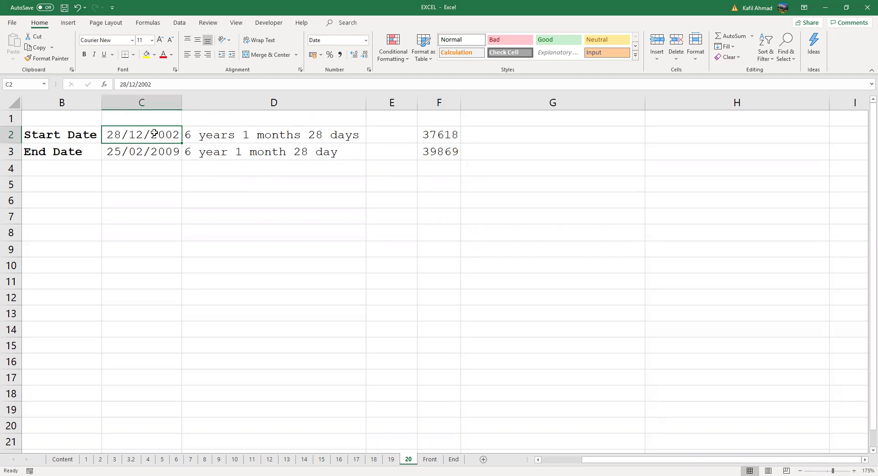
pyautogui.moveTo(155, 133); pyautogui.dragTo(154, 151)
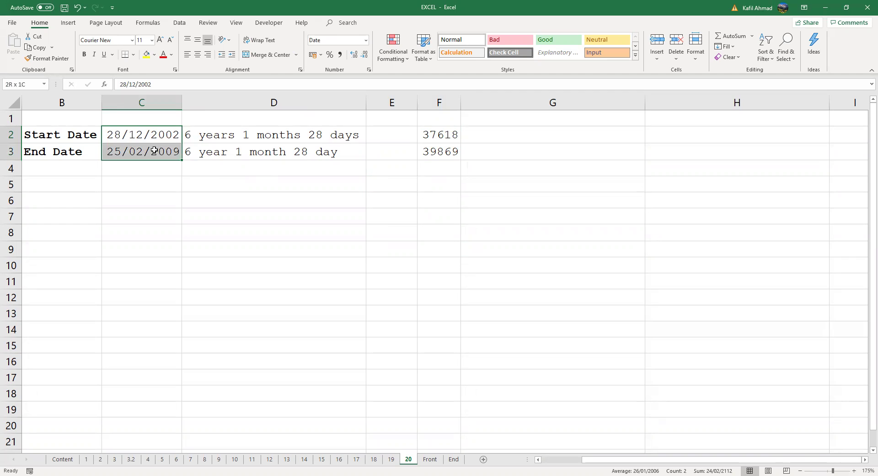
pyautogui.hotkey('ctrl', 'c')
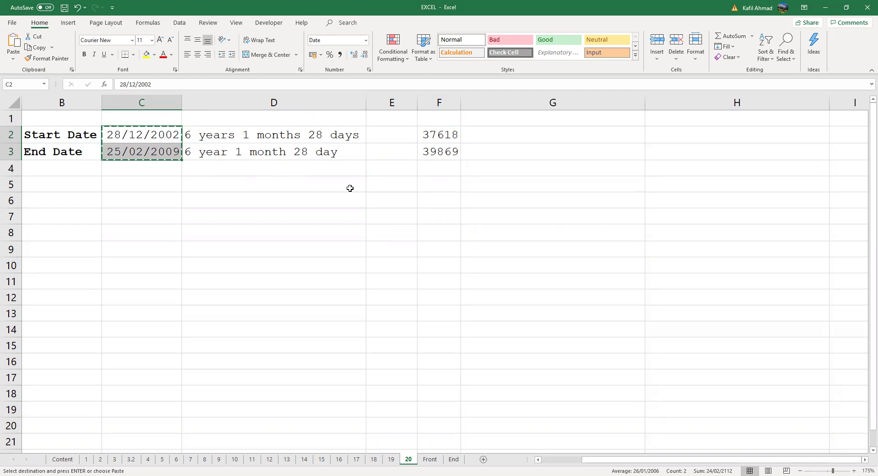
pyautogui.click(500, 132)
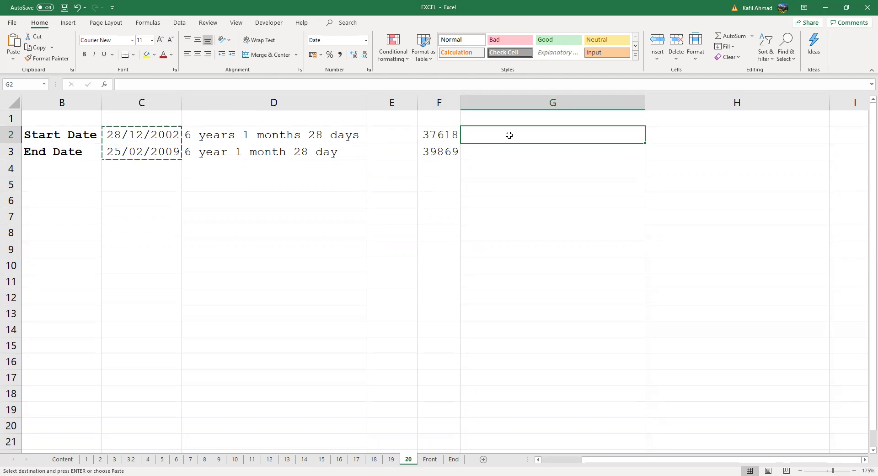
pyautogui.rightClick(509, 135)
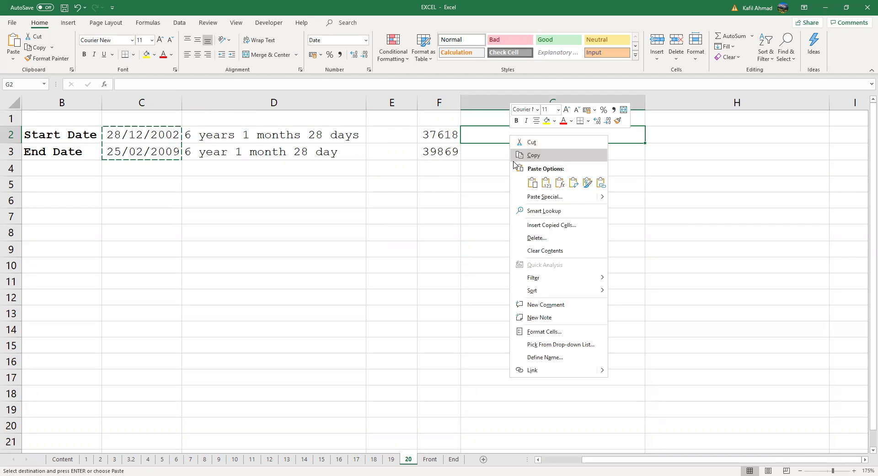
pyautogui.click(531, 183)
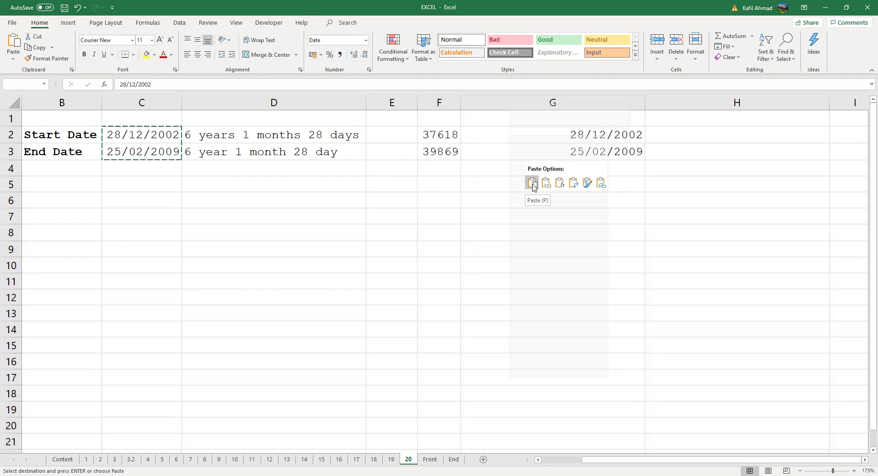
pyautogui.doubleClick(645, 100)
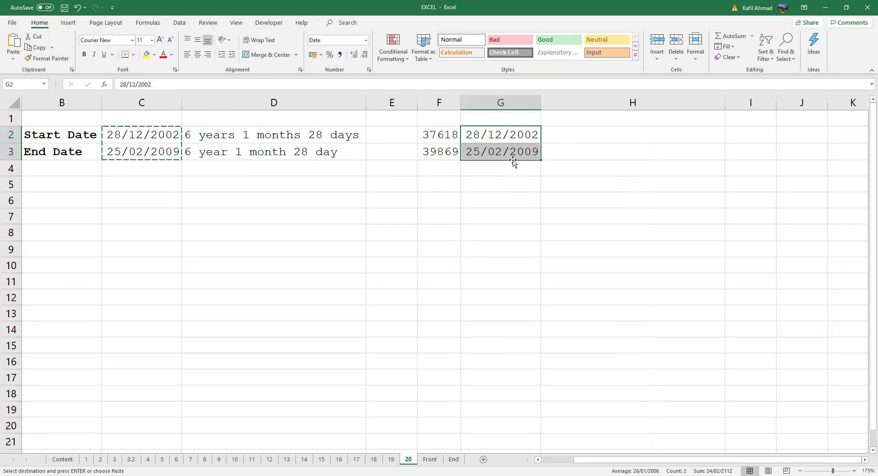
# Format the whole of column F as Short Date.
pyautogui.click(442, 135)
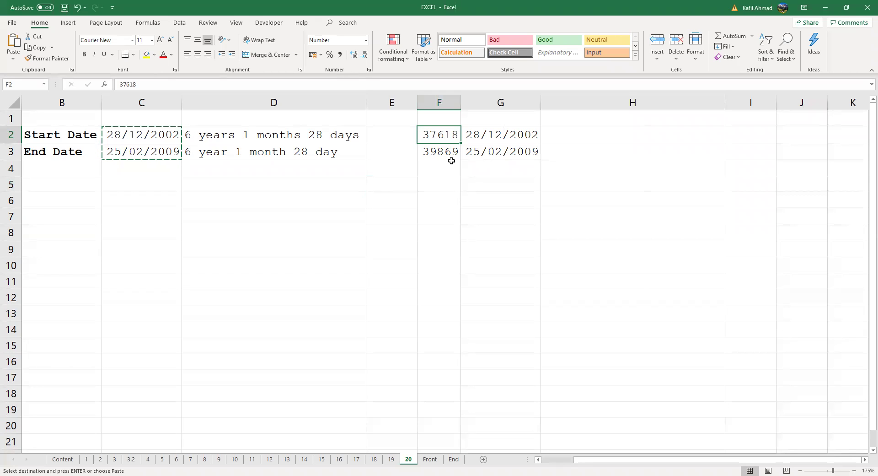
pyautogui.click(448, 103)
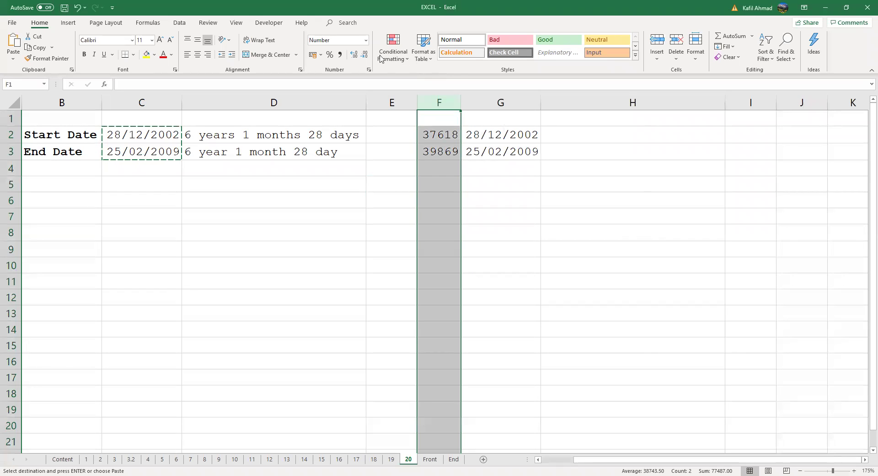
pyautogui.click(366, 41)
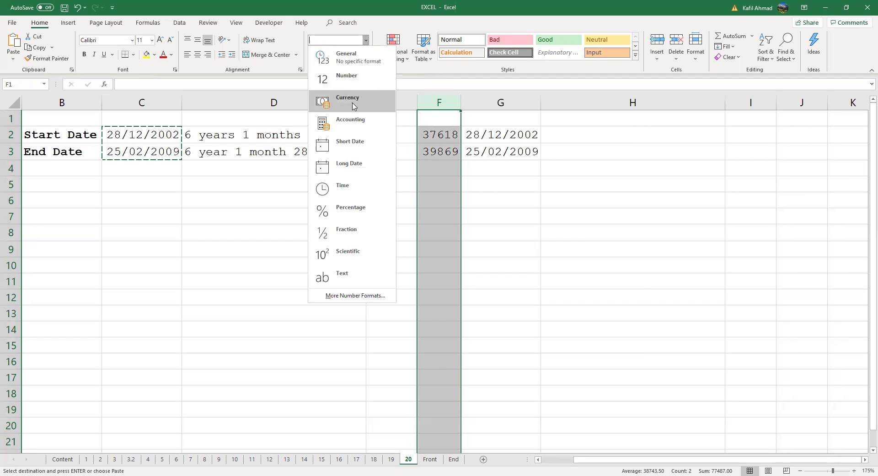
pyautogui.click(357, 146)
pyautogui.click(465, 200)
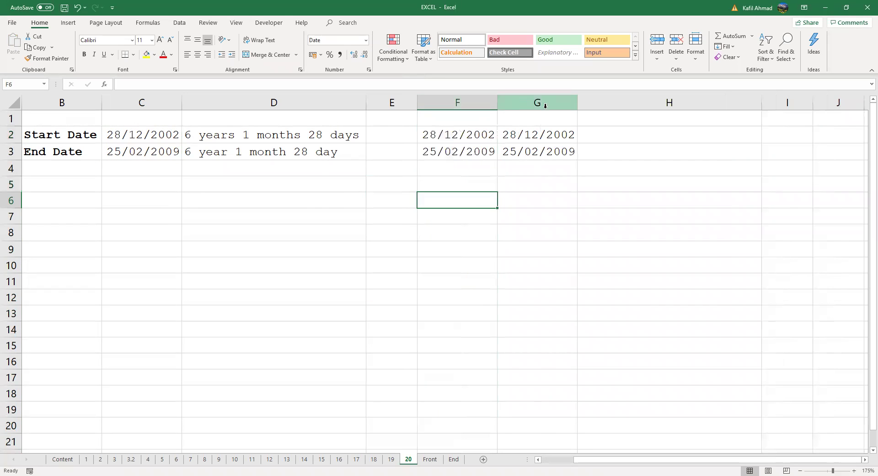
# Inspect the DATEDIF formula behind the duration text in D2 without changing it.
pyautogui.click(592, 133)
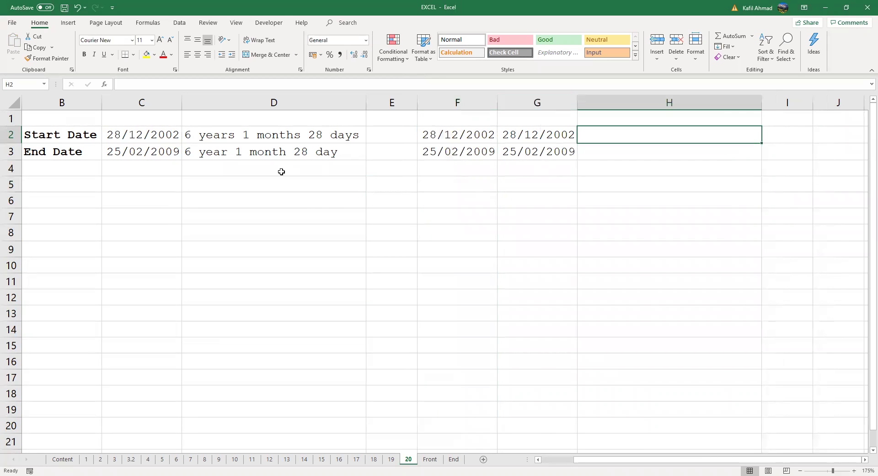
pyautogui.click(247, 135)
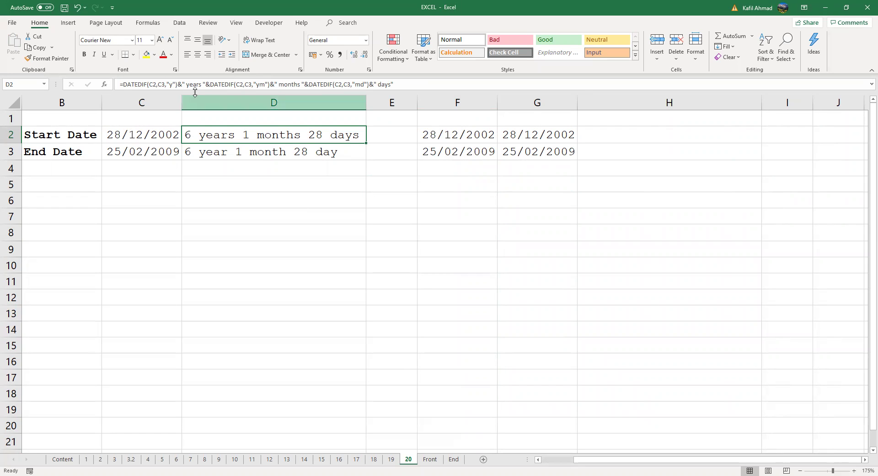
pyautogui.click(209, 86)
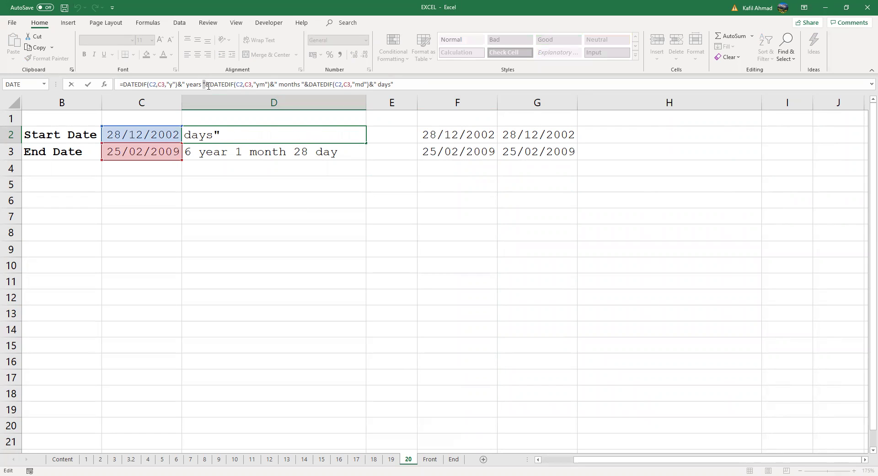
pyautogui.press('Escape')
pyautogui.doubleClick(280, 134)
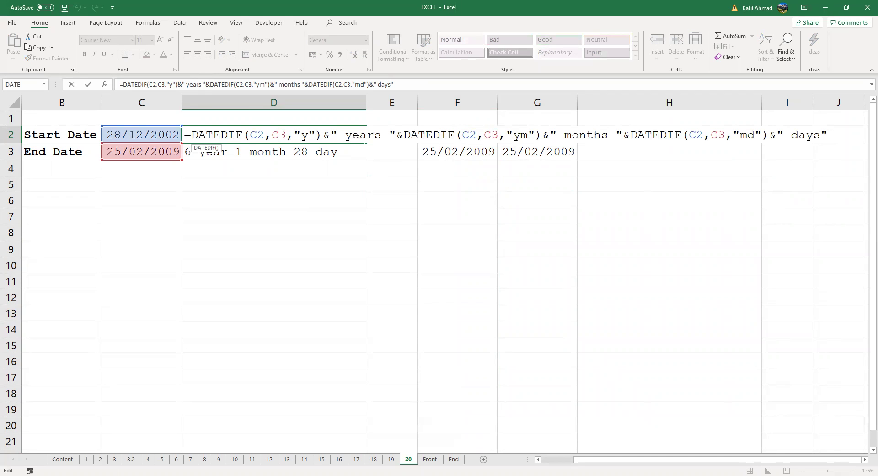
pyautogui.press('Escape')
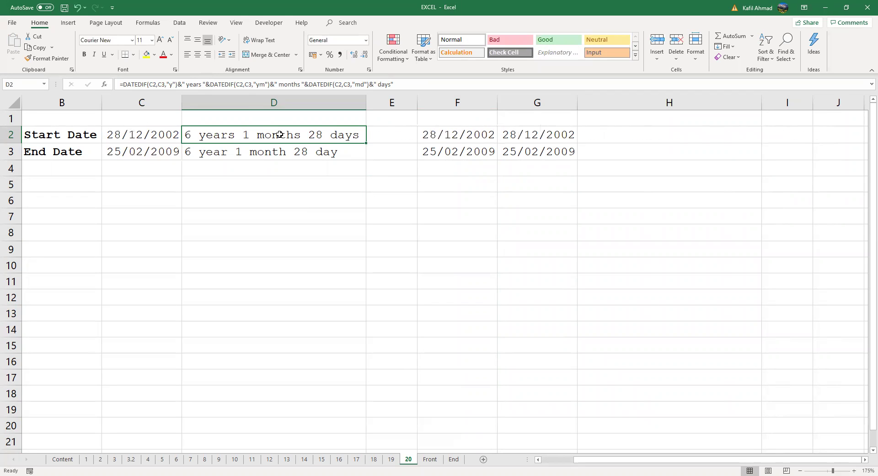
# Copy the duration formulas in D2:D3 and paste them at H2 as values only.
pyautogui.moveTo(281, 134); pyautogui.dragTo(282, 151)
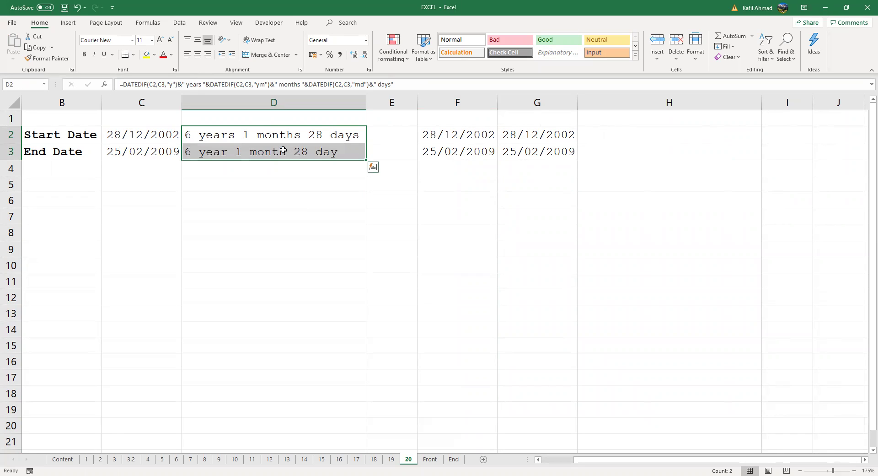
pyautogui.hotkey('ctrl', 'c')
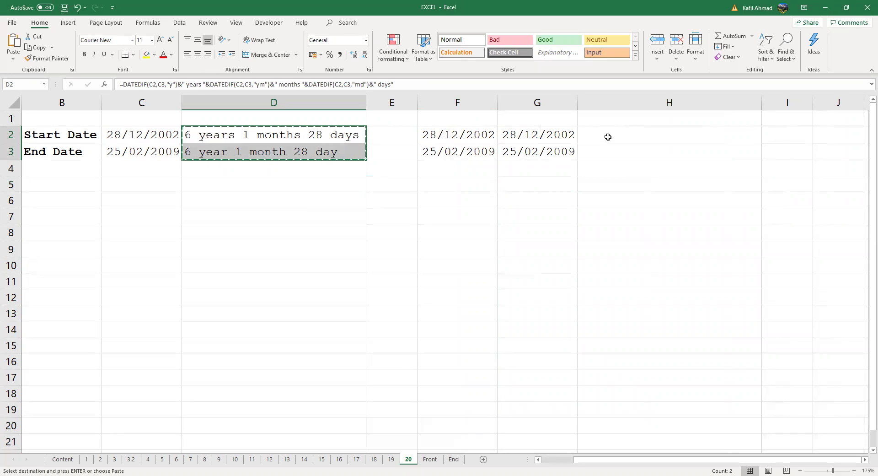
pyautogui.click(609, 135)
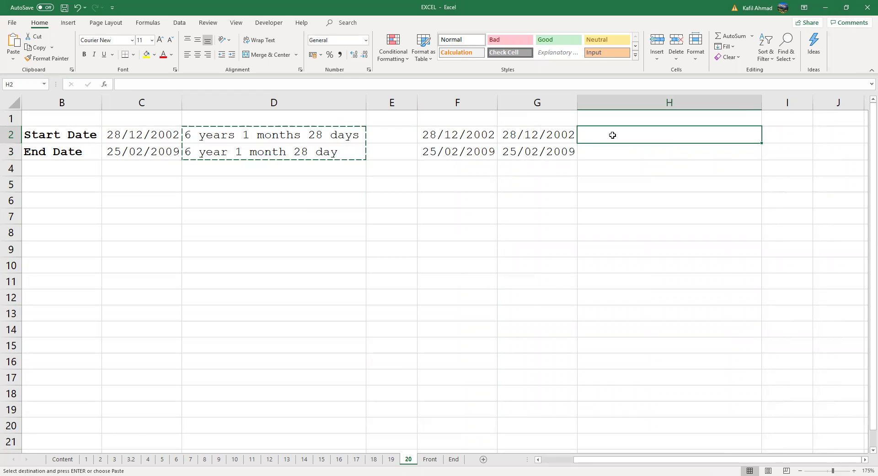
pyautogui.rightClick(615, 137)
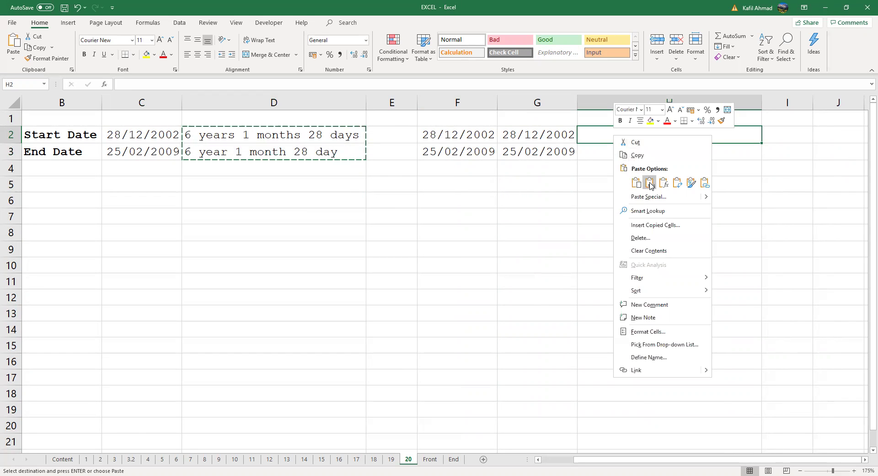
pyautogui.click(650, 183)
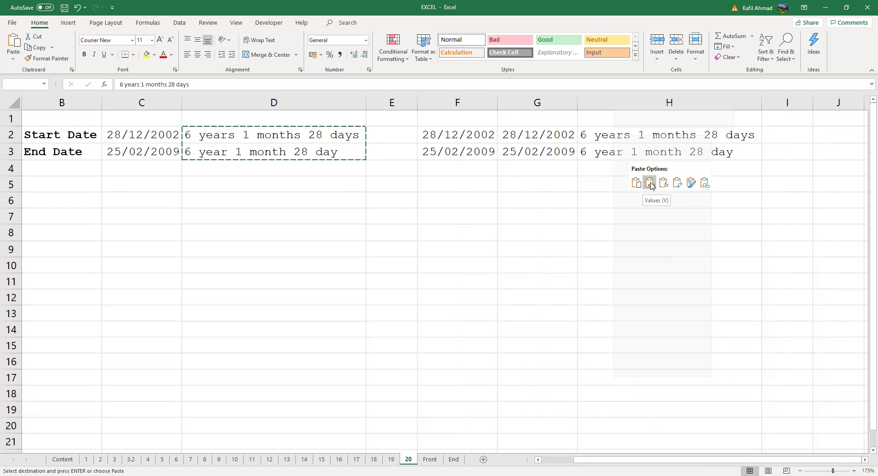
pyautogui.click(652, 169)
pyautogui.press('Escape')
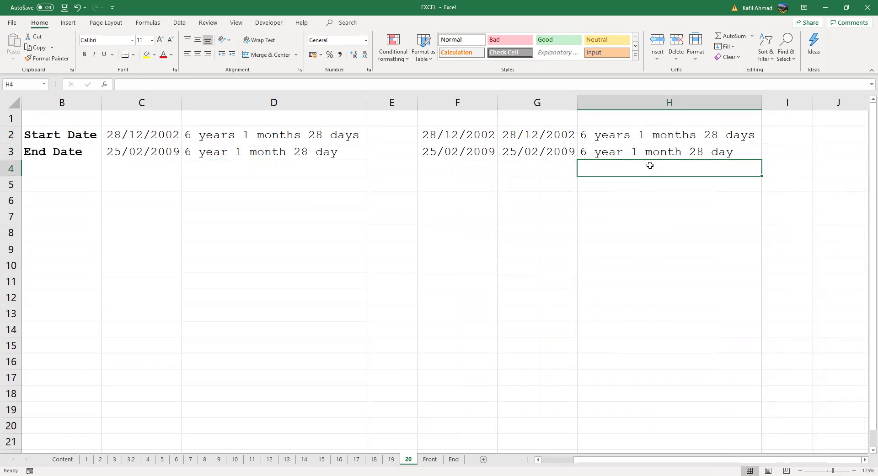
# Check the contents of the pasted cells H2 and H3 for plain text instead of formulas.
pyautogui.click(616, 150)
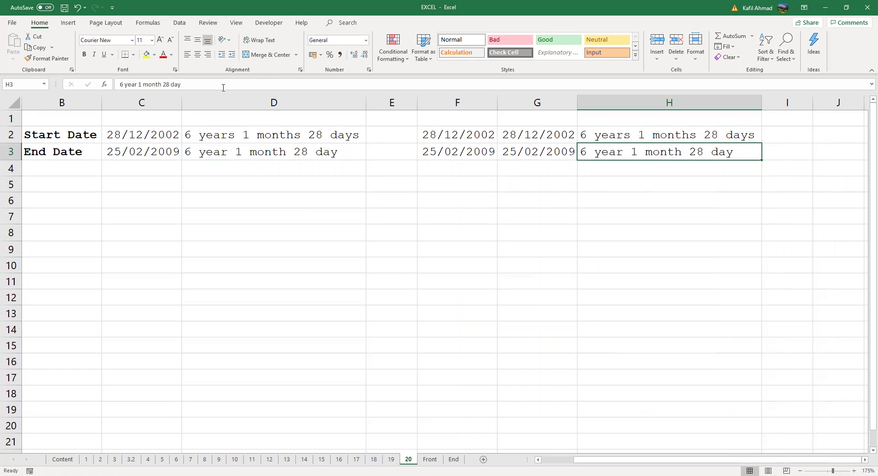
pyautogui.moveTo(221, 84); pyautogui.dragTo(114, 84)
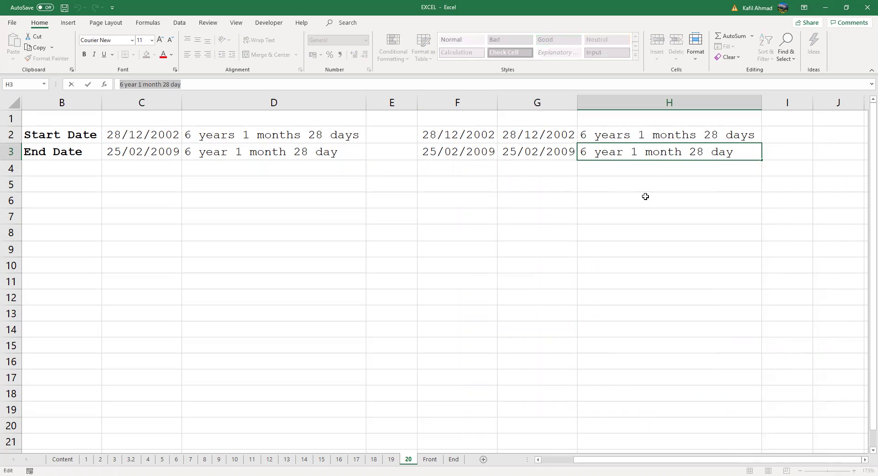
pyautogui.click(664, 131)
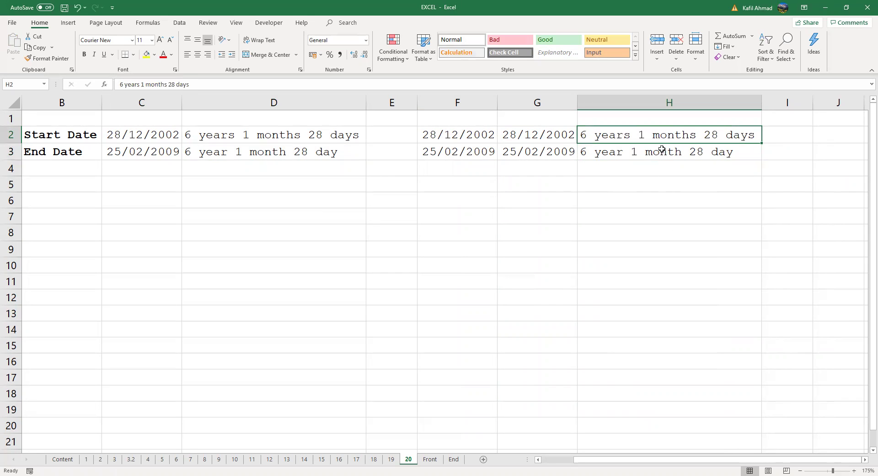
pyautogui.click(631, 150)
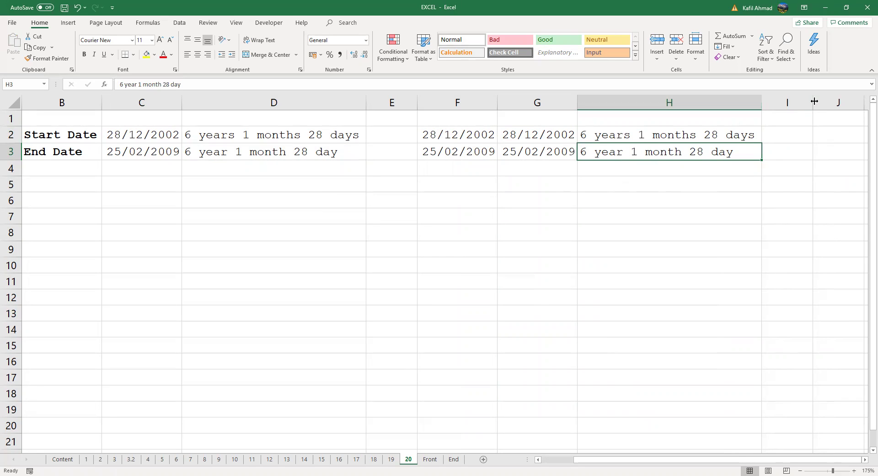
# Copy the duration formulas in D2:D3 and paste them at I2 as formulas only.
pyautogui.hscroll(1, 843, 423)
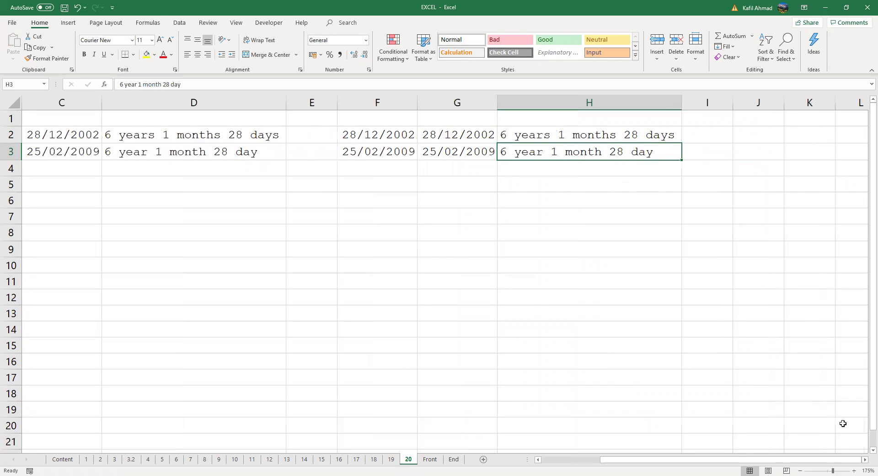
pyautogui.moveTo(227, 137); pyautogui.dragTo(228, 147)
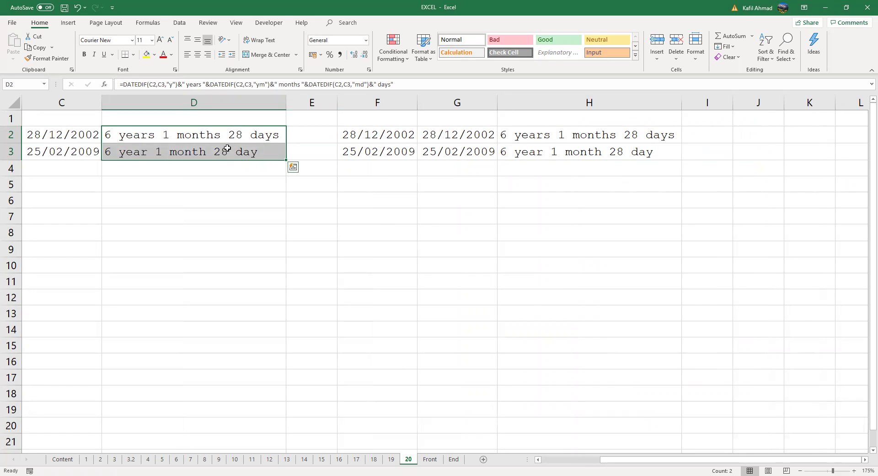
pyautogui.hotkey('ctrl', 'c')
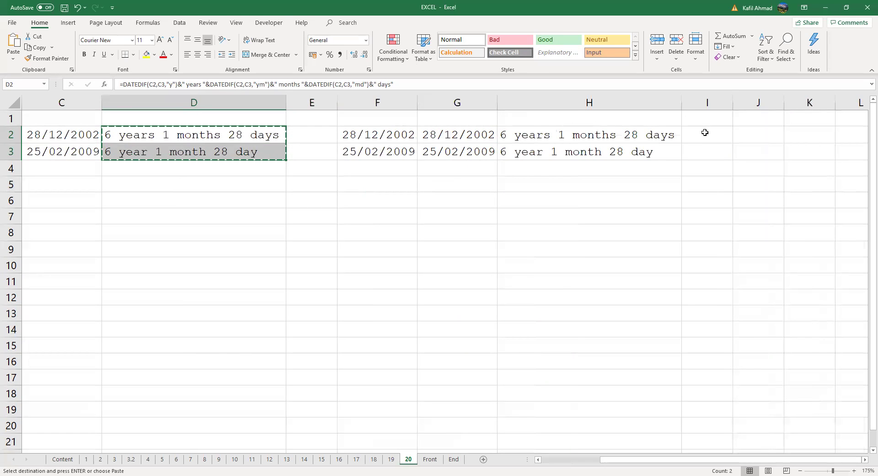
pyautogui.click(705, 132)
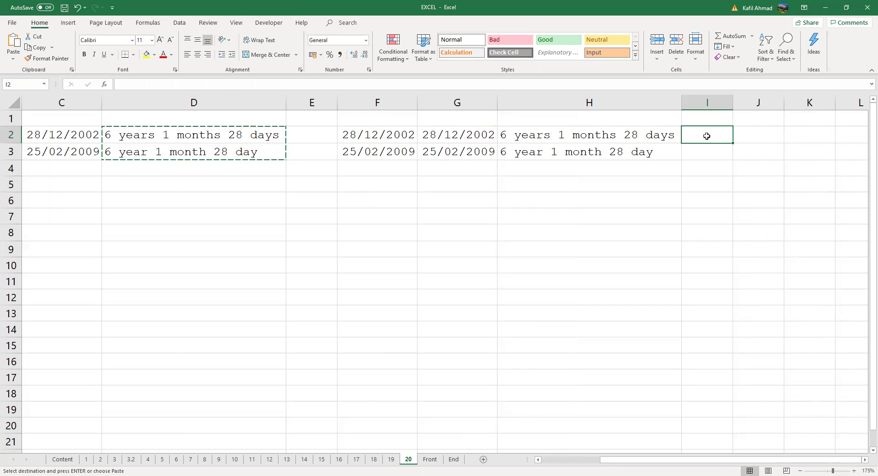
pyautogui.rightClick(707, 136)
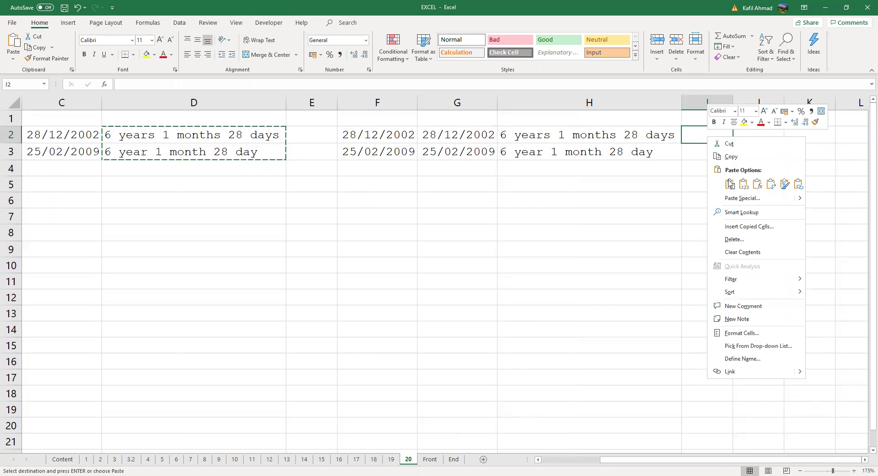
pyautogui.click(758, 184)
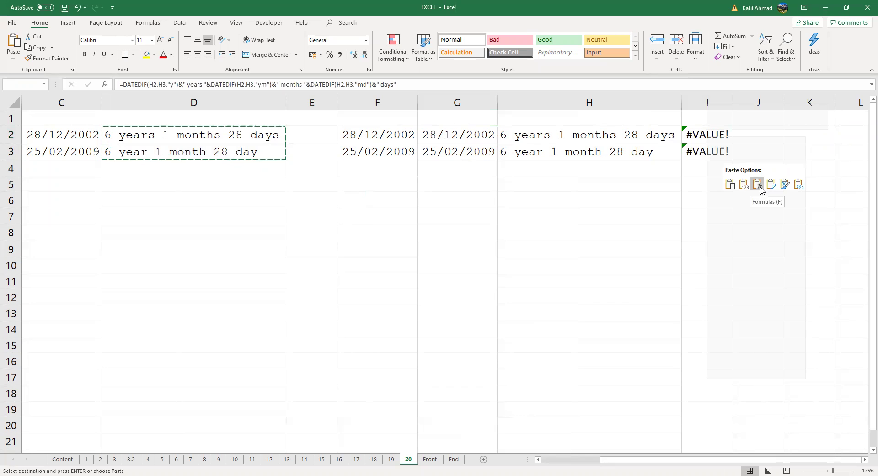
pyautogui.click(634, 209)
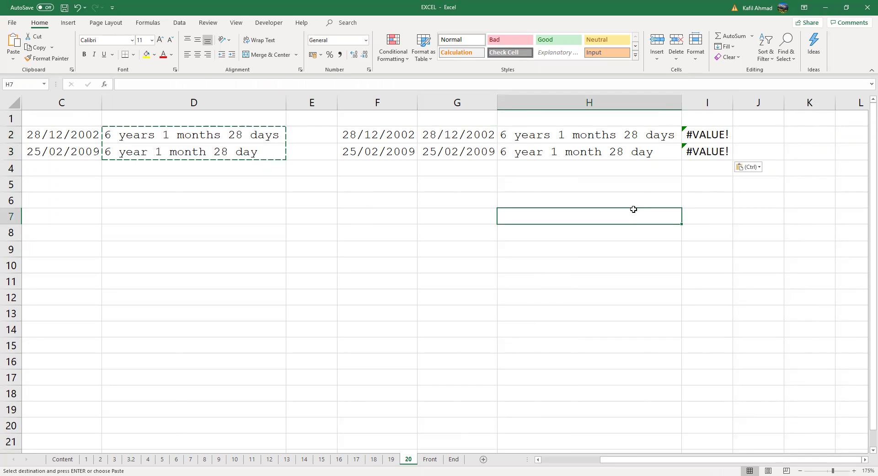
# Inspect the pasted DATEDIF formulas in I2 and I3 and the cells they reference, without changing them.
pyautogui.click(720, 155)
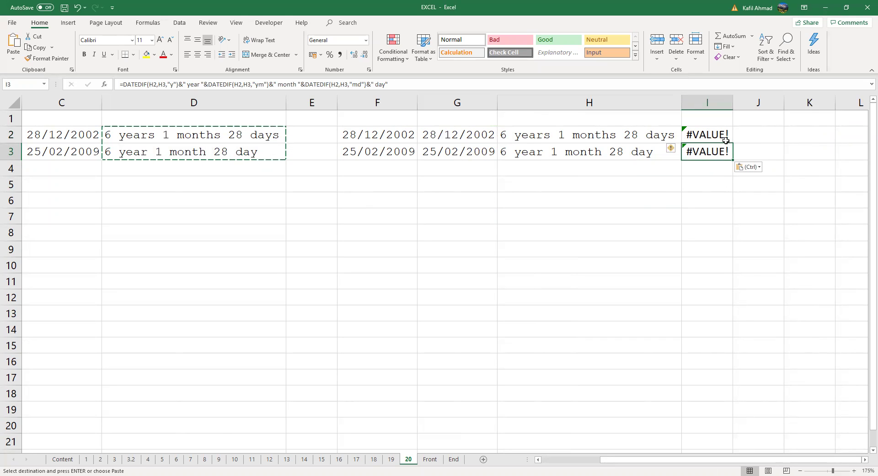
pyautogui.doubleClick(707, 136)
pyautogui.click(706, 136)
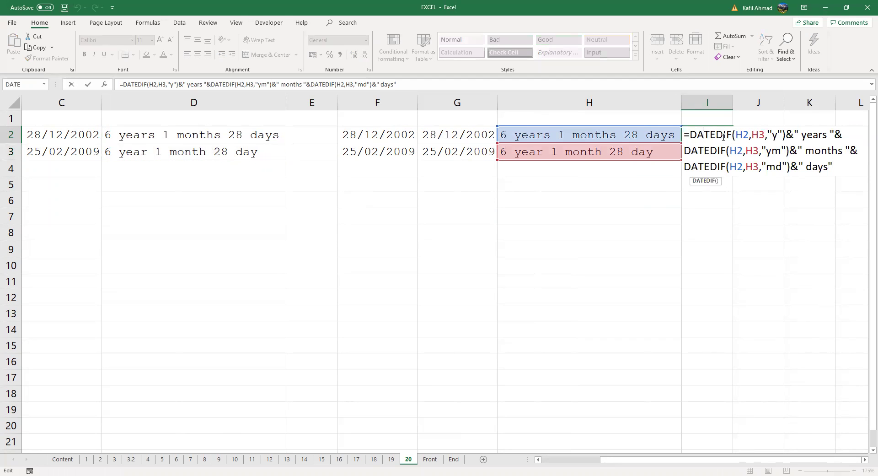
pyautogui.press('Escape')
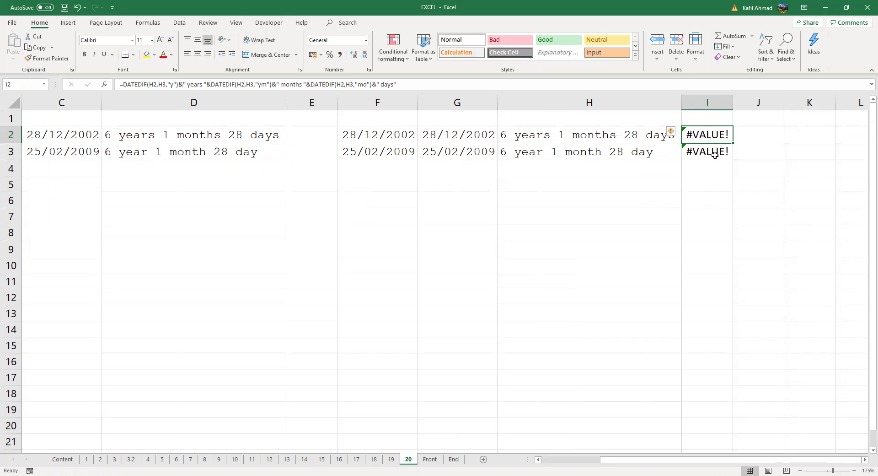
pyautogui.click(715, 155)
pyautogui.moveTo(398, 84); pyautogui.dragTo(113, 83)
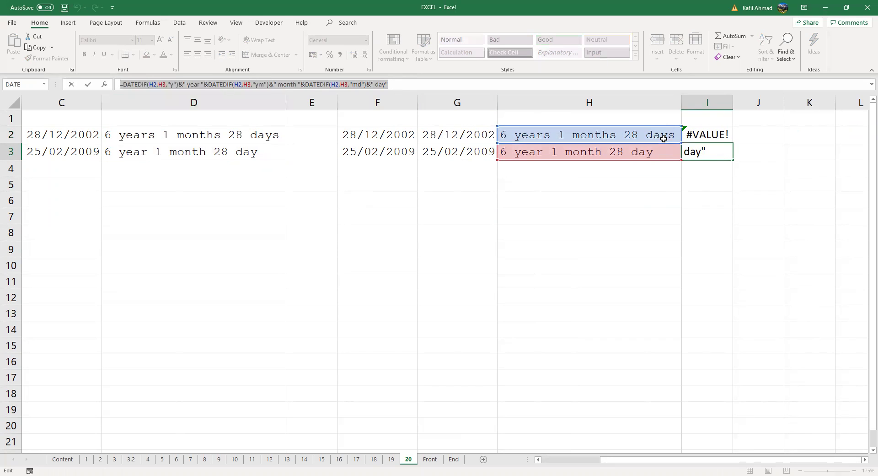
pyautogui.press('Escape')
pyautogui.doubleClick(708, 130)
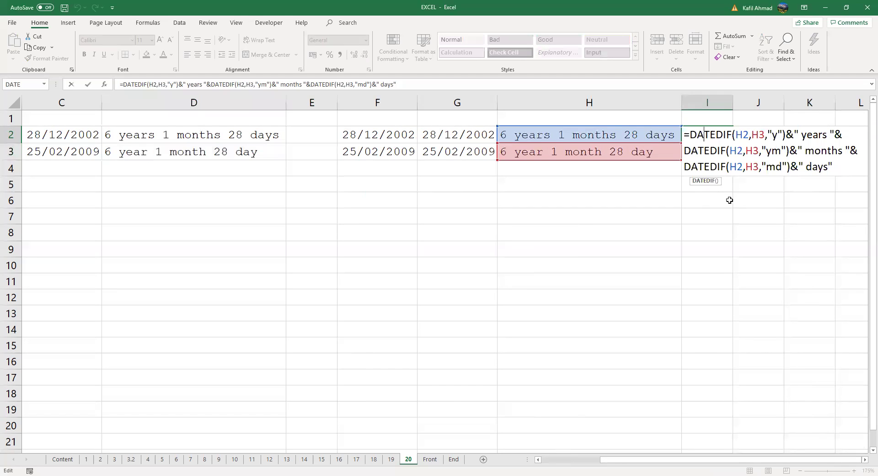
pyautogui.press('Escape')
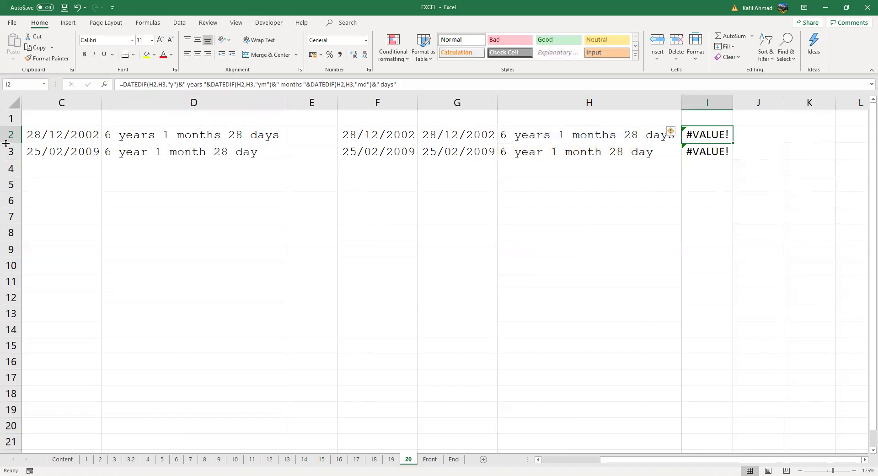
# Copy the Start Date and End Date block B2:D3 and paste it transposed at B8.
pyautogui.moveTo(616, 461); pyautogui.dragTo(540, 460)
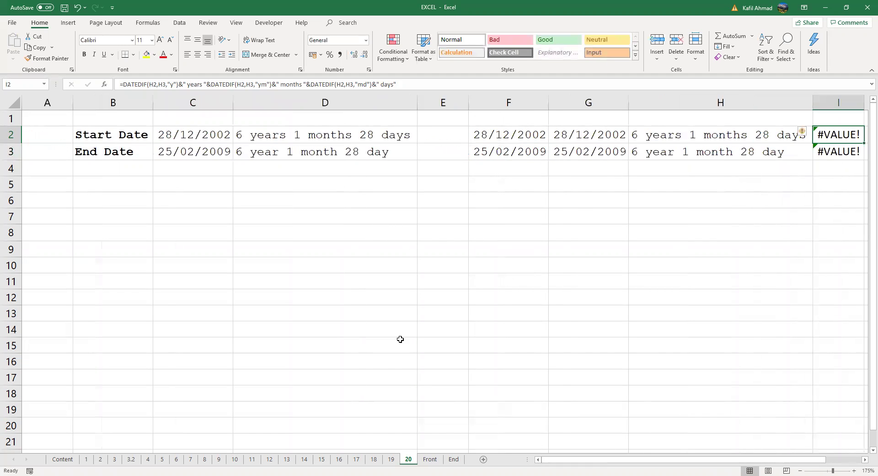
pyautogui.click(118, 136)
pyautogui.moveTo(231, 143); pyautogui.dragTo(309, 150)
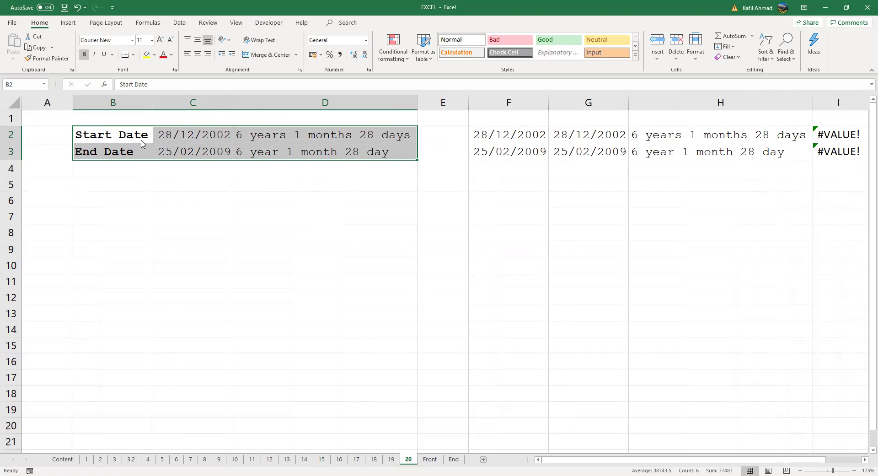
pyautogui.rightClick(137, 138)
pyautogui.press('c')
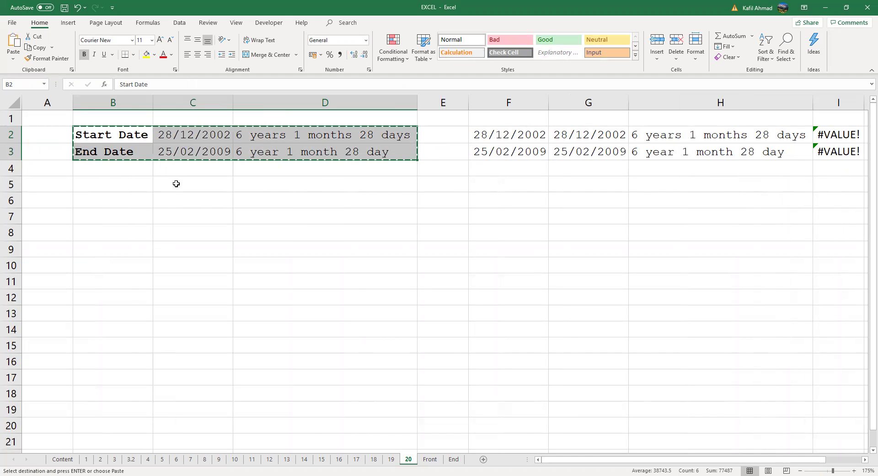
pyautogui.click(108, 234)
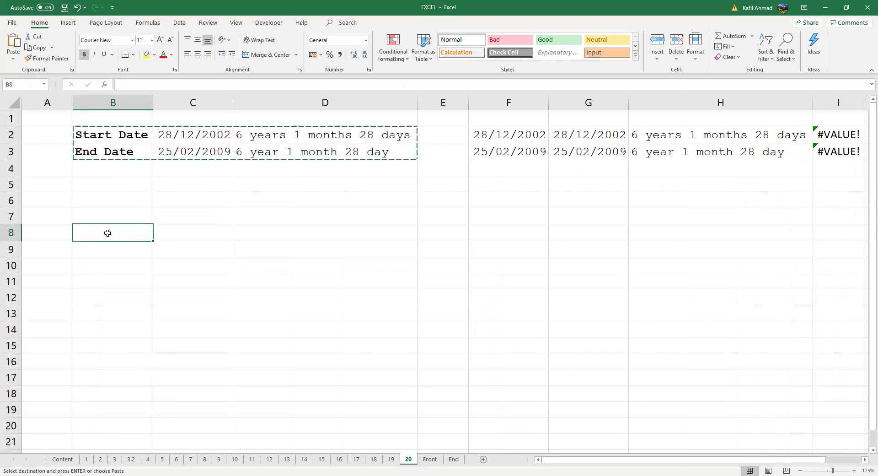
pyautogui.rightClick(107, 233)
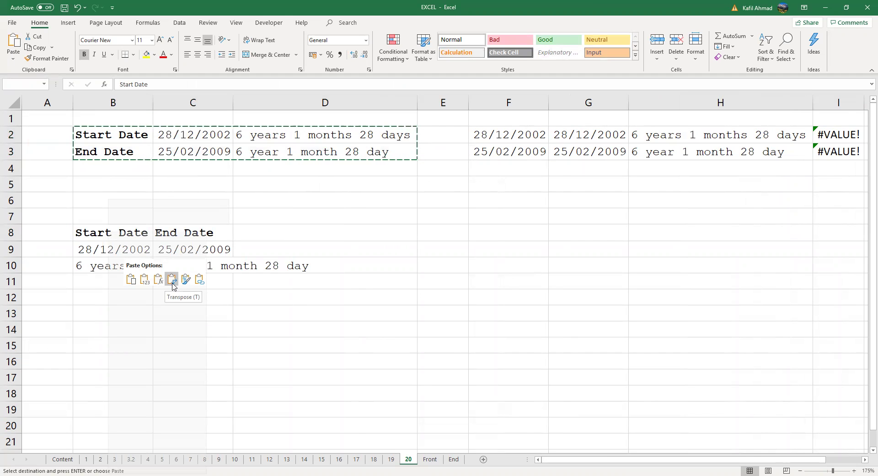
pyautogui.click(172, 280)
# Autofit the widths of columns B and C to their contents and end the copy mode.
pyautogui.doubleClick(154, 103)
pyautogui.doubleClick(338, 102)
pyautogui.click(312, 329)
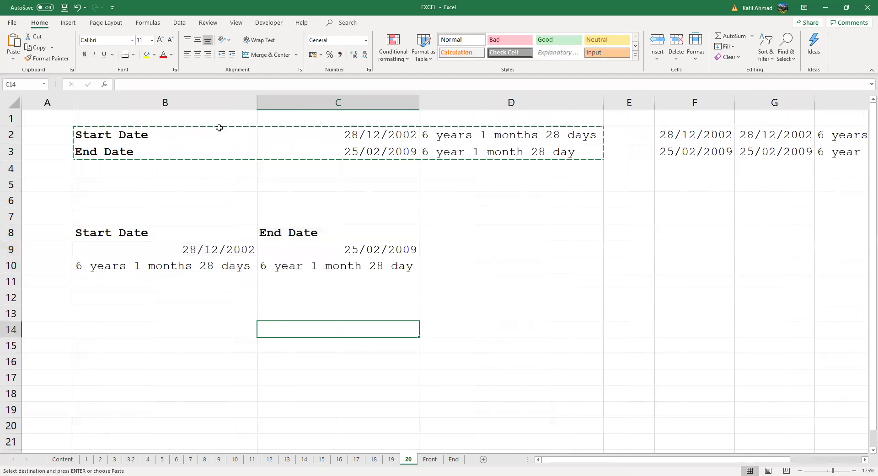
pyautogui.press('Escape')
# Compare the original vertical headings in B2:B3 with the transposed headings in B8:C8.
pyautogui.click(158, 232)
pyautogui.click(303, 233)
pyautogui.moveTo(146, 133); pyautogui.dragTo(147, 150)
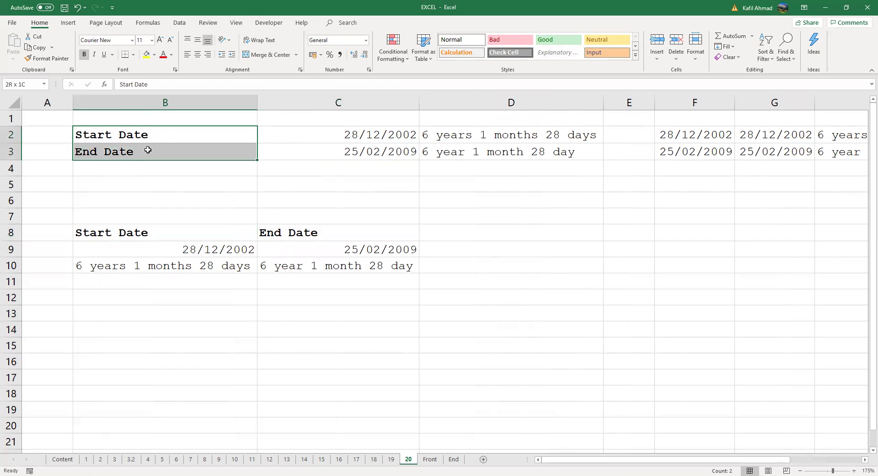
pyautogui.moveTo(188, 235); pyautogui.dragTo(314, 229)
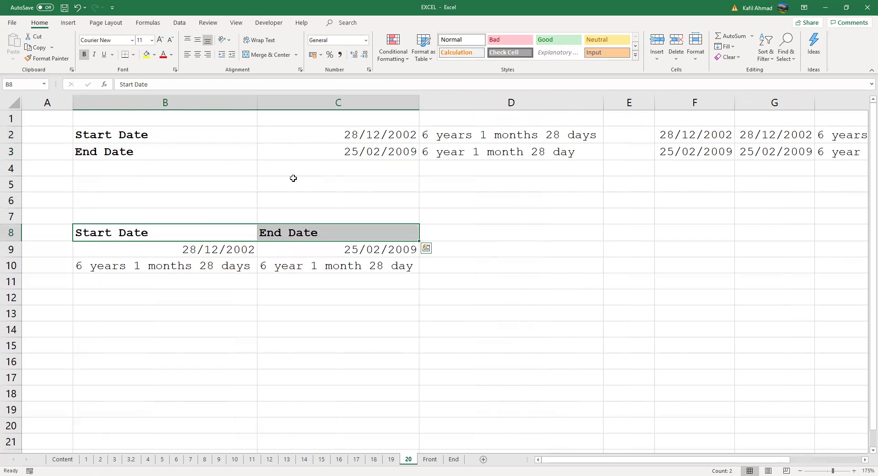